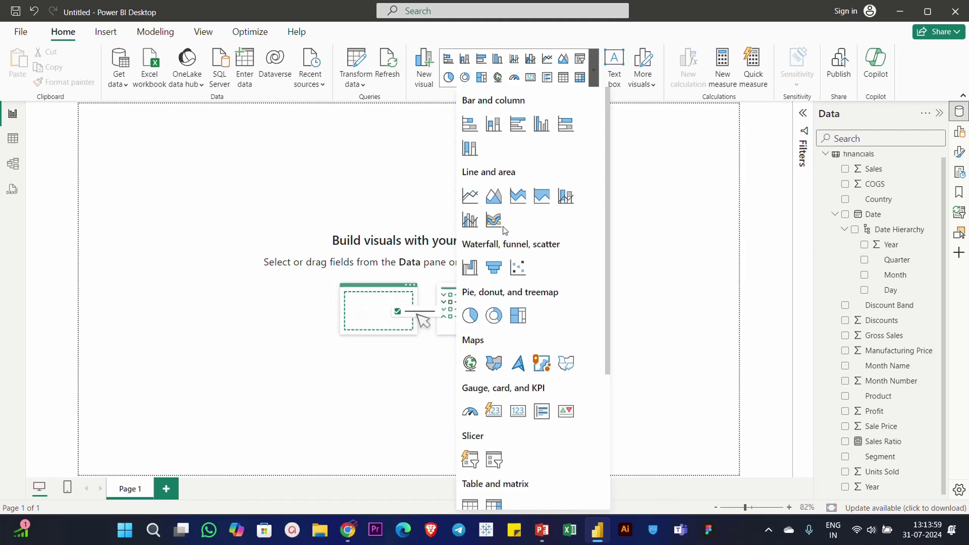
- Insert a line and clustered column chart, enlarge it and place it near the middle of the report page
left_click(472, 221)
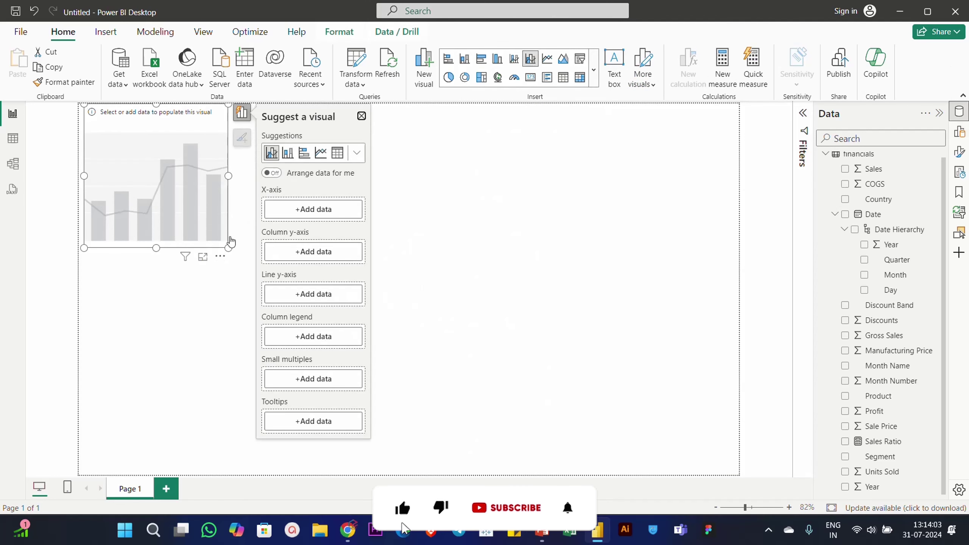
left_click_drag(229, 240, 373, 274)
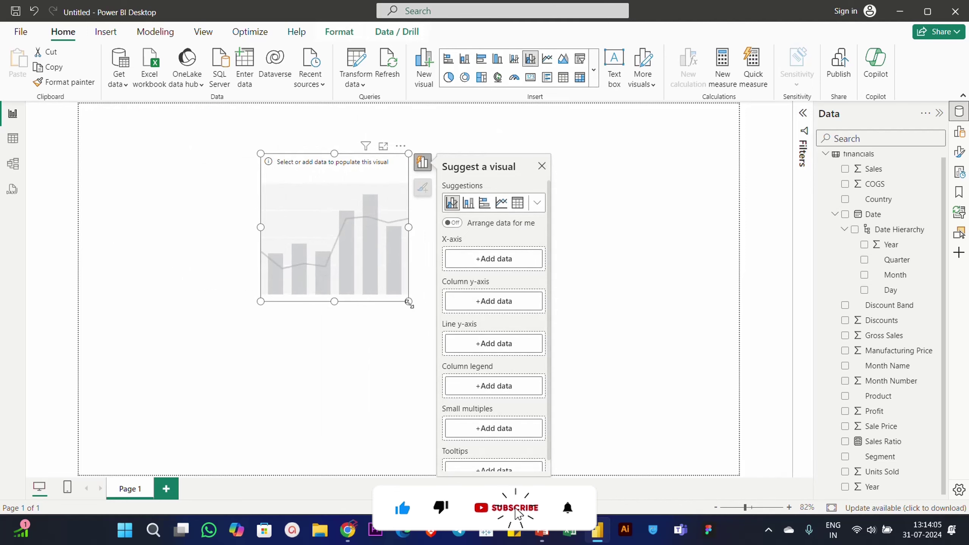
left_click_drag(410, 306, 592, 380)
left_click_drag(518, 309, 485, 317)
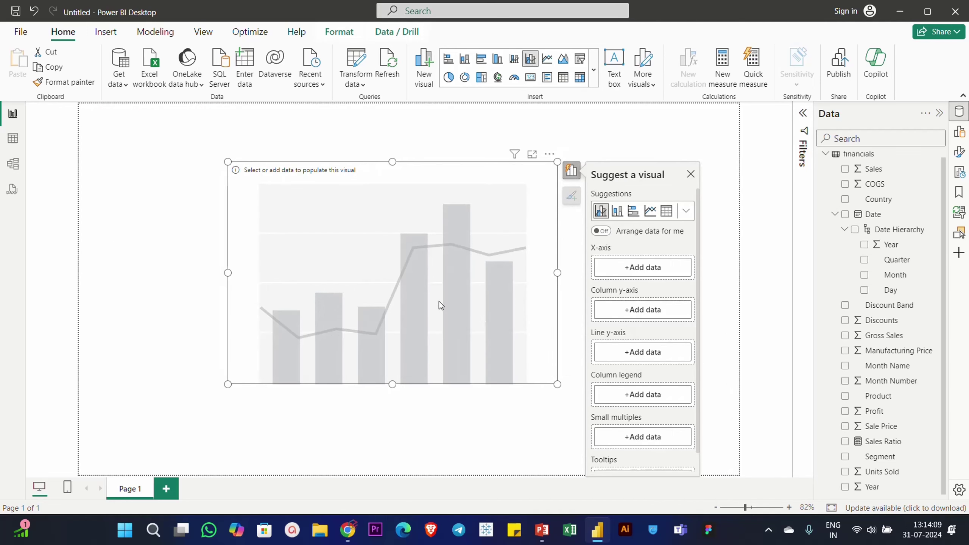
- Assign Month to the chart's X-axis, Sale Price to the column y-axis and Gross Sales to the column legend
left_click_drag(892, 275, 653, 273)
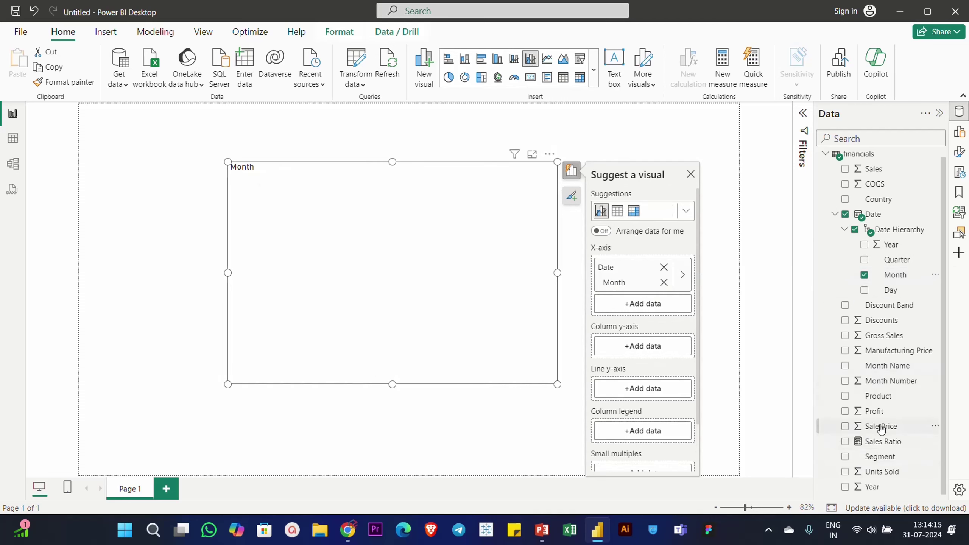
left_click_drag(880, 425, 635, 348)
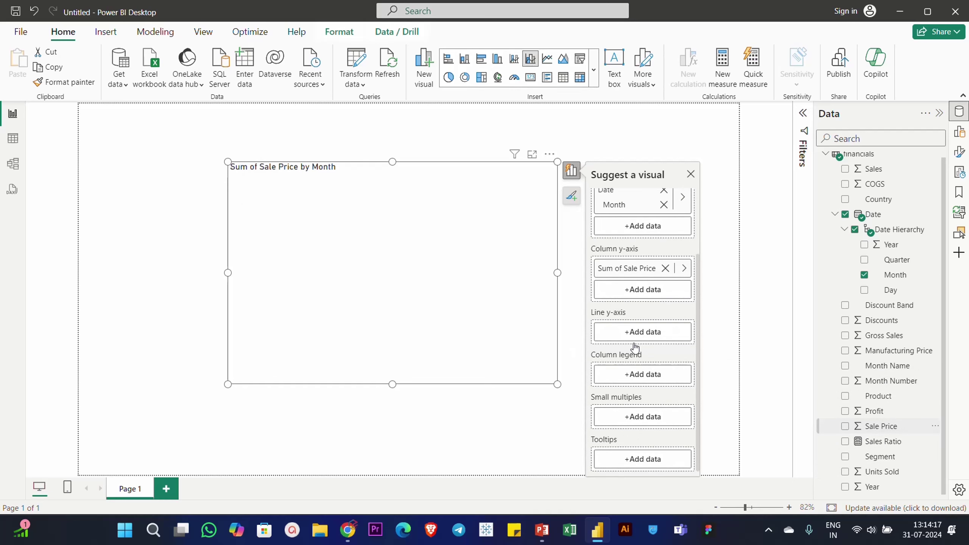
left_click_drag(883, 338, 643, 375)
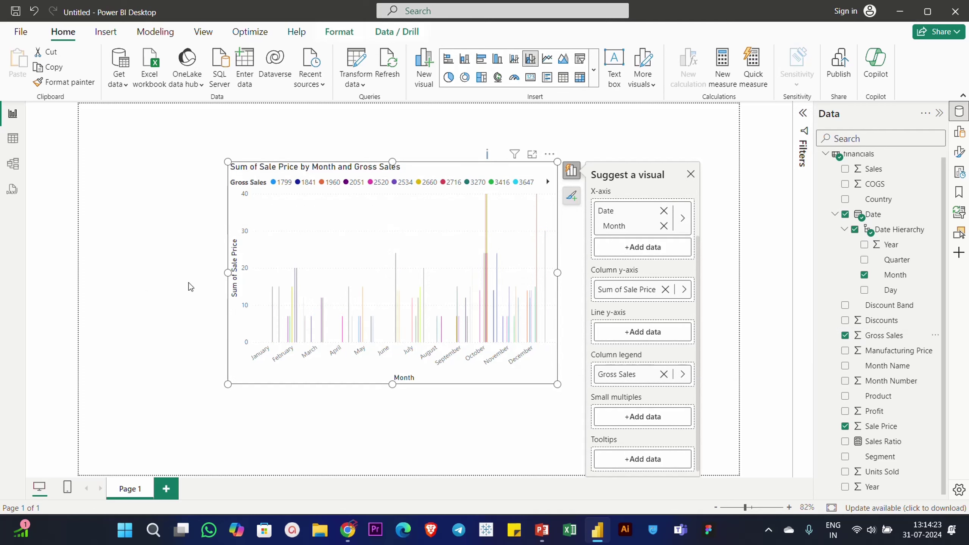
- Widen the chart toward the page's left edge and move Gross Sales from the column legend to the line y-axis
left_click_drag(228, 272, 111, 272)
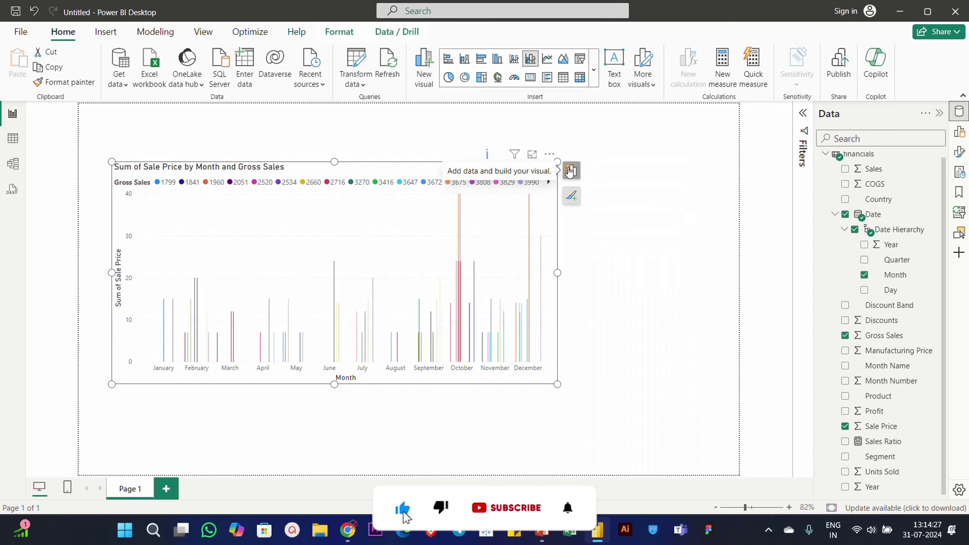
left_click(572, 195)
scroll(635, 353, "down", 2)
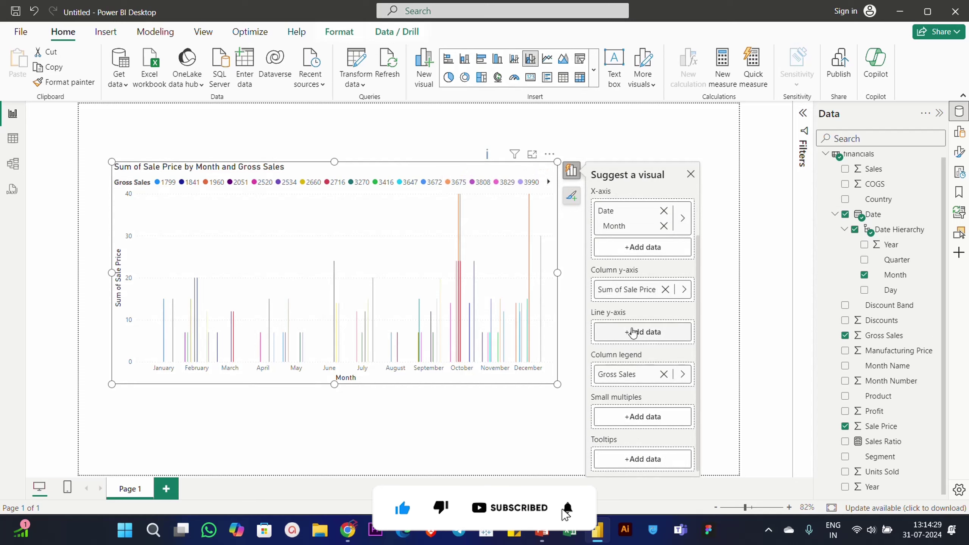
mouse_move(627, 290)
left_mouse_down()
mouse_move(589, 289)
mouse_move(631, 335)
mouse_move(631, 290)
left_mouse_up()
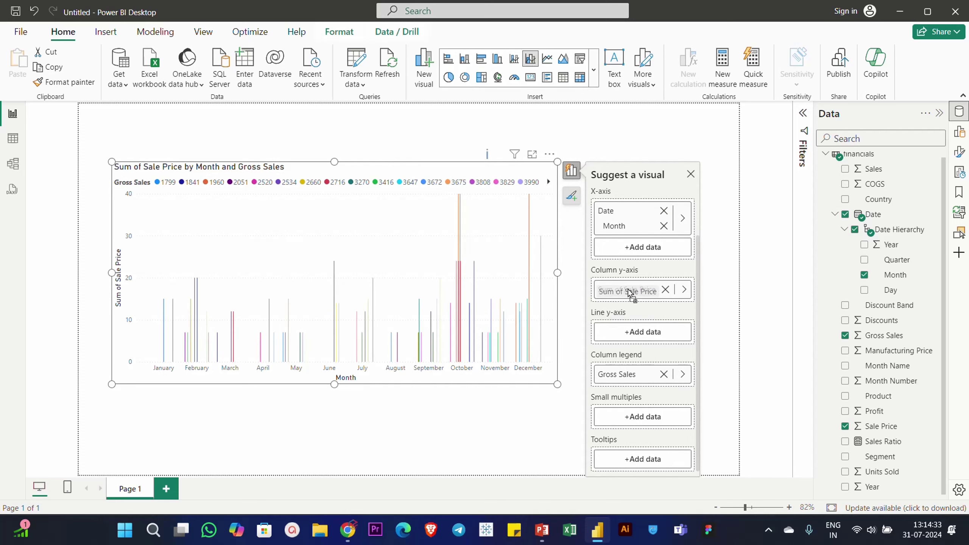
left_click_drag(626, 373, 631, 336)
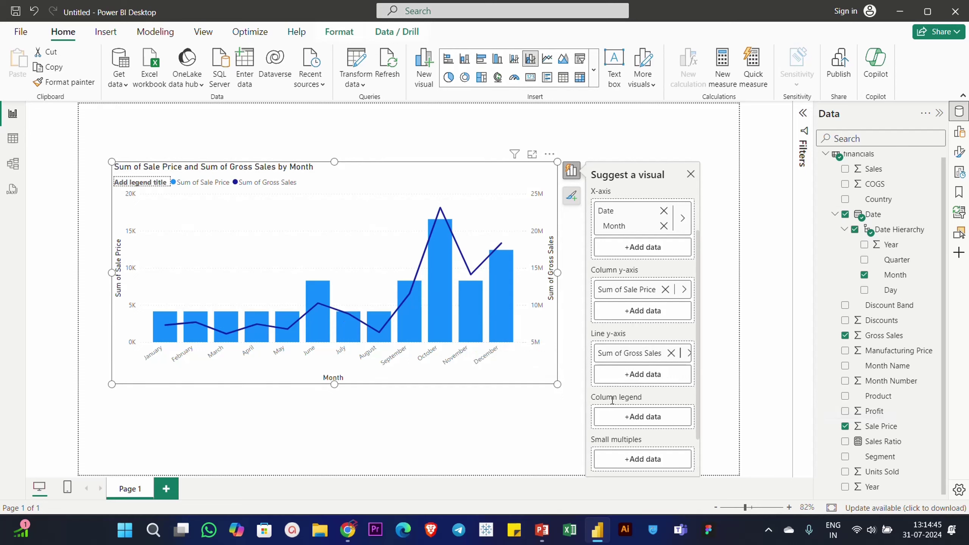
- Add Segment as the chart's column legend, removing it once and adding it again
scroll(632, 393, "down", 2)
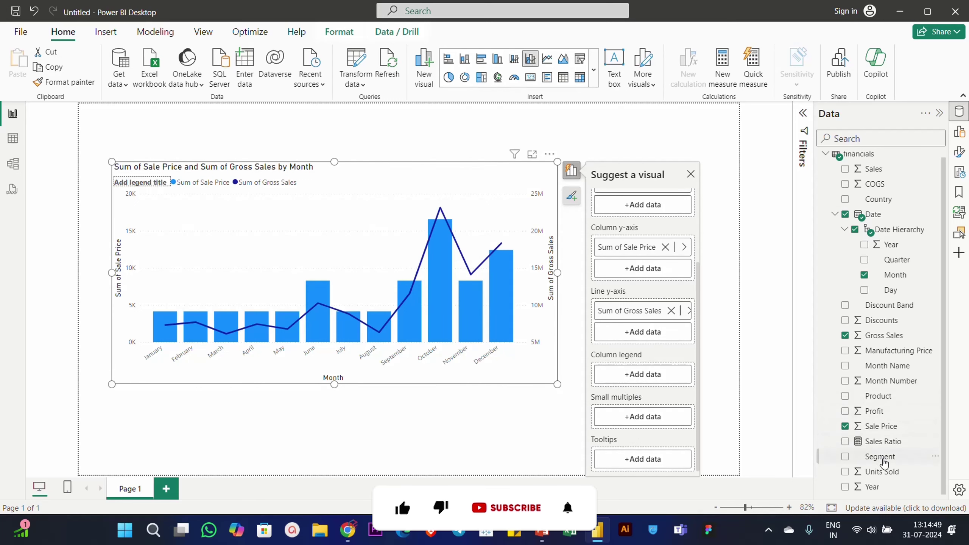
left_click_drag(878, 458, 645, 381)
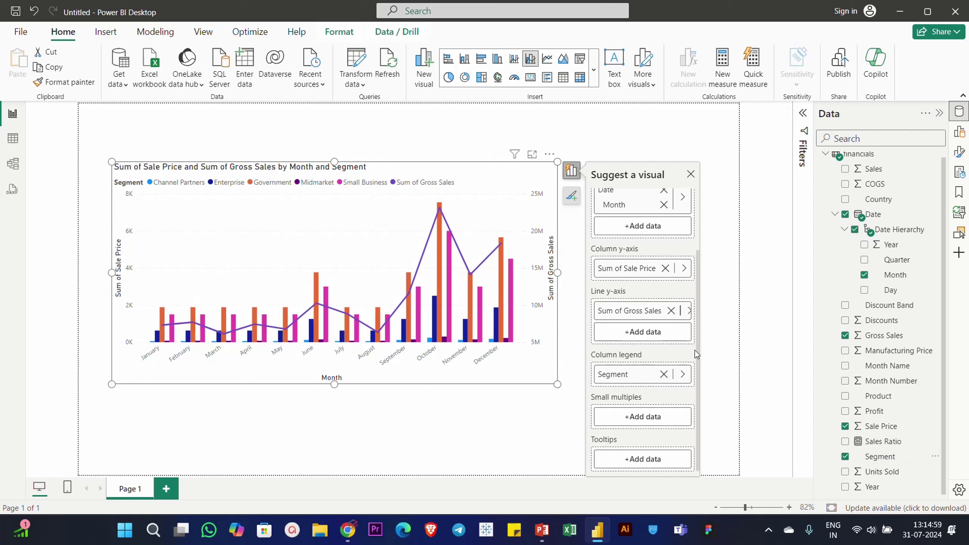
left_click(664, 374)
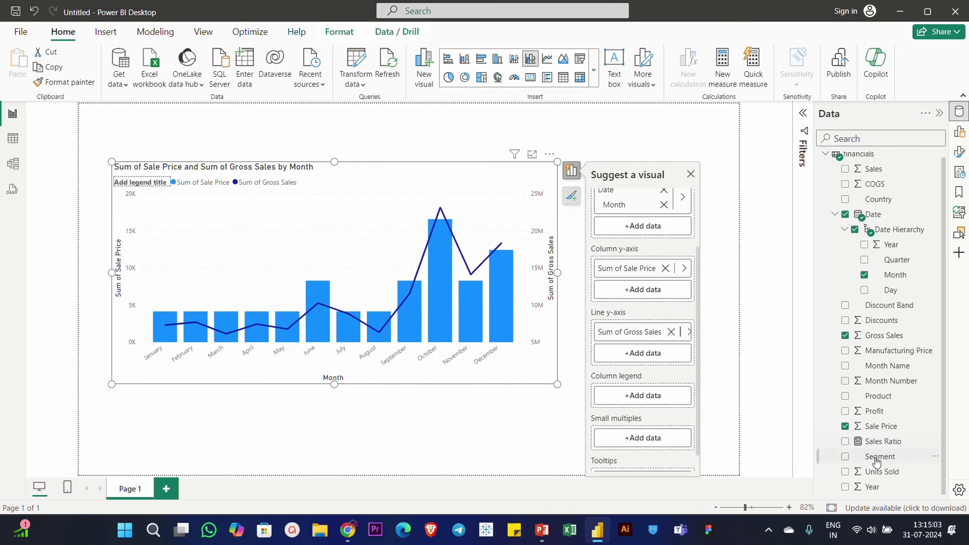
left_click_drag(876, 461, 648, 399)
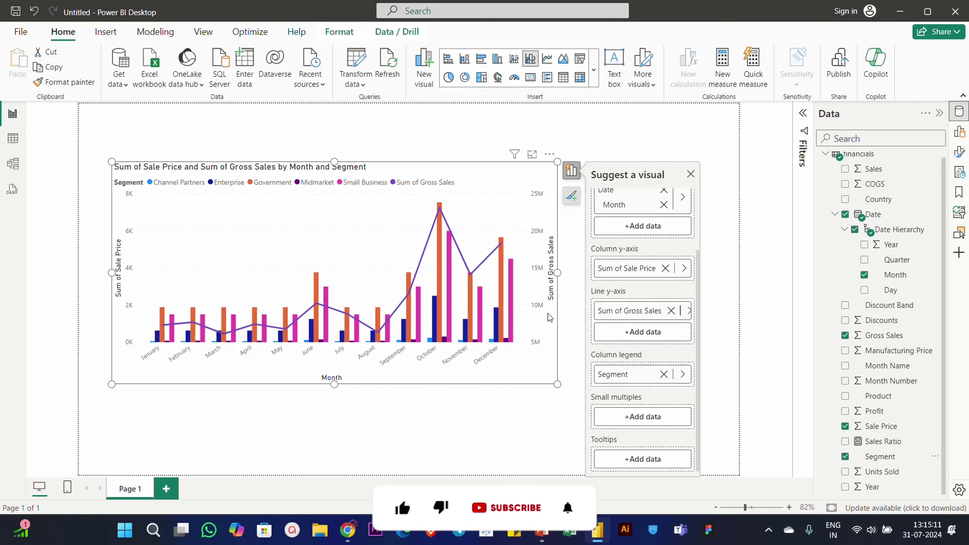
- Widen the chart toward the page's right edge and close its visual suggestions
left_click(669, 279)
left_click(162, 359)
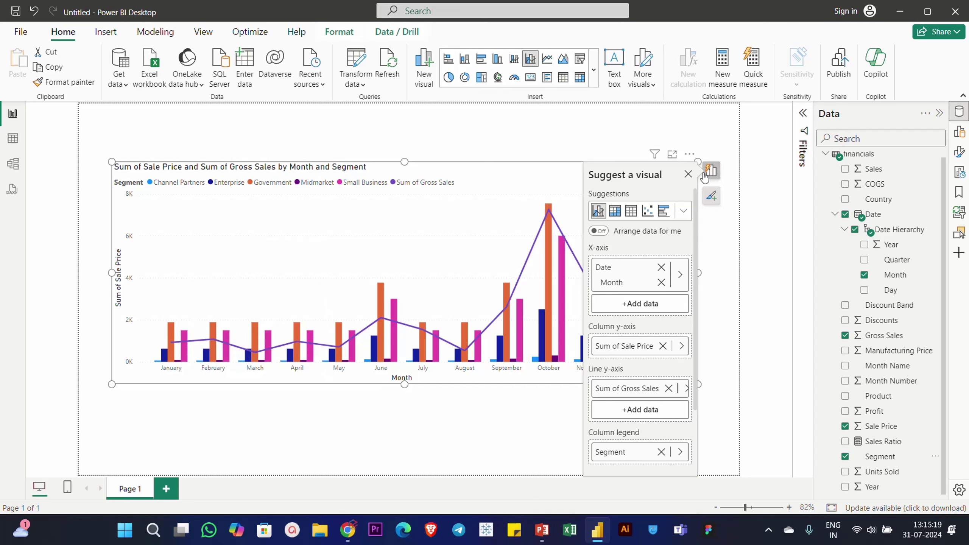
left_click(688, 174)
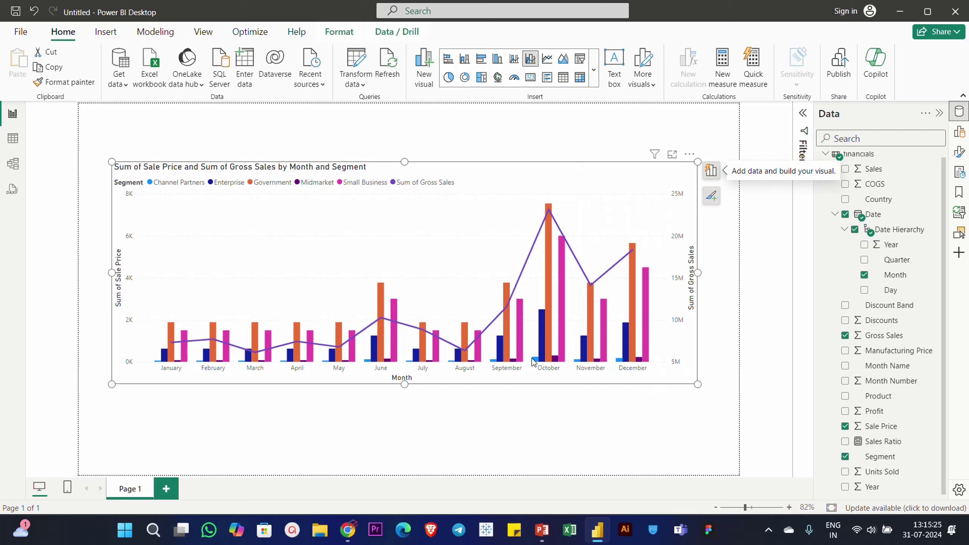
mouse_move(561, 360)
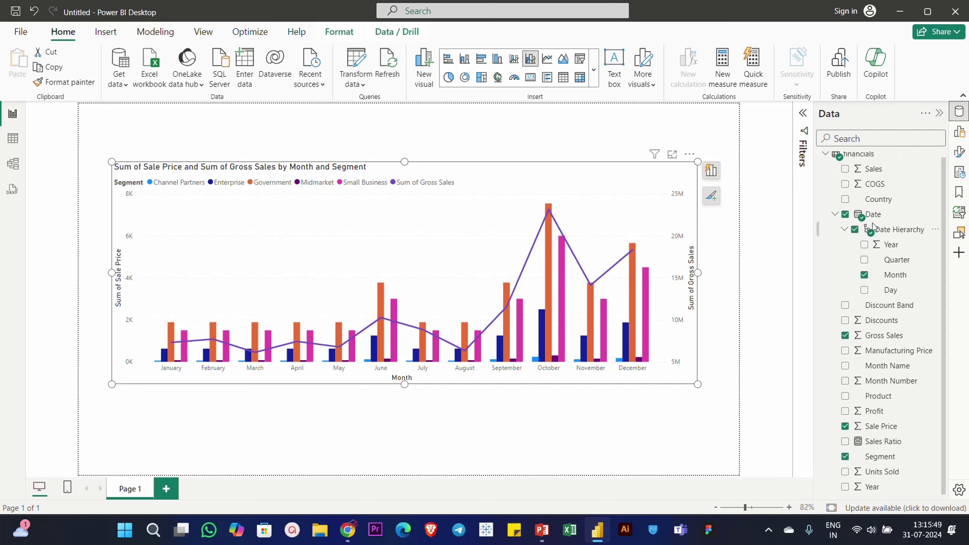
- Open the chart's formatting options and turn the line markers on and back off
left_click(959, 151)
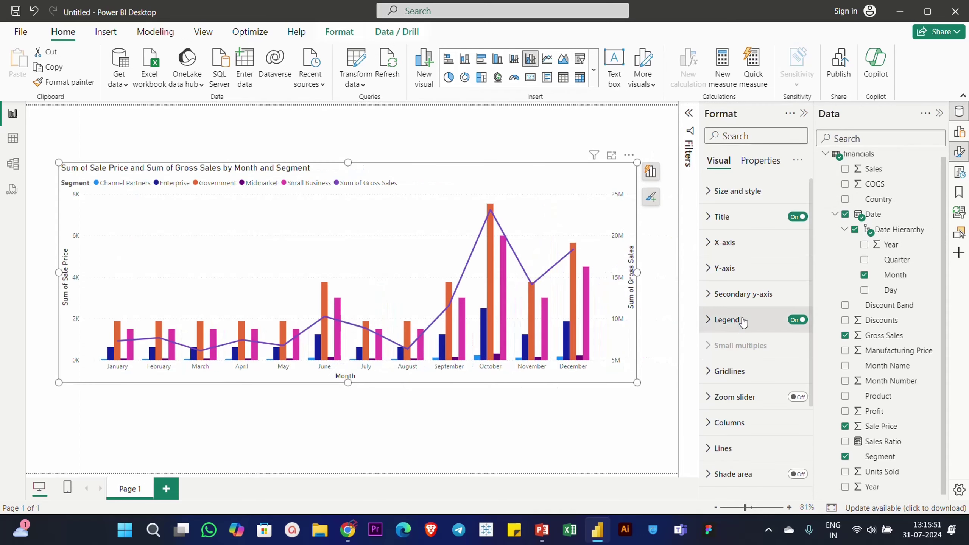
scroll(744, 320, "down", 3)
left_click(797, 380)
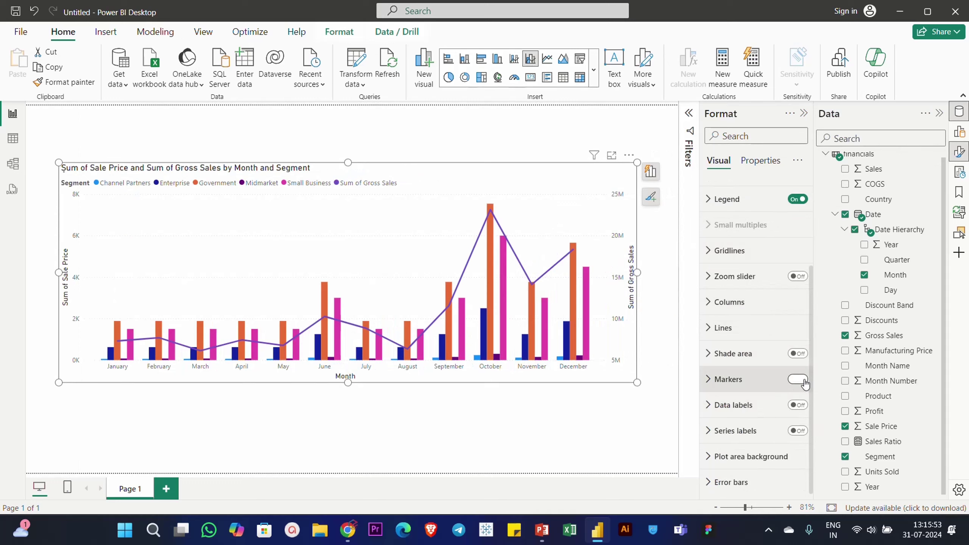
left_click(797, 379)
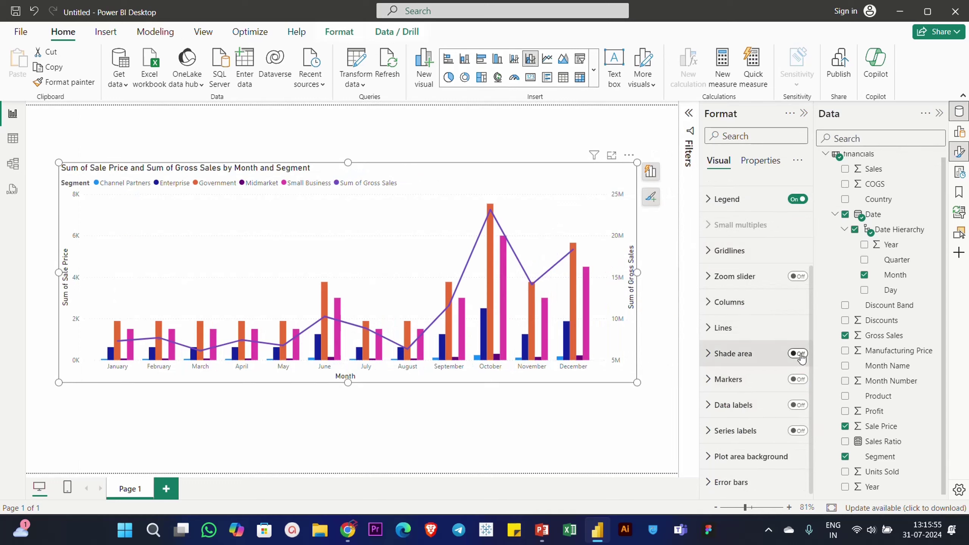
- Examine the chart's Columns and Lines formatting settings and collapse them again
left_click(723, 327)
left_click(729, 302)
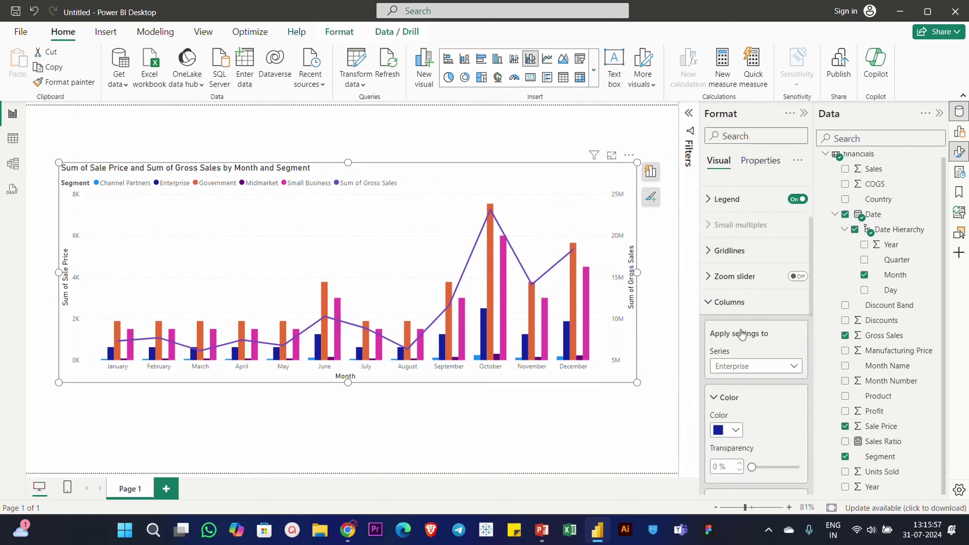
scroll(784, 315, "down", 3)
scroll(763, 301, "up", 4)
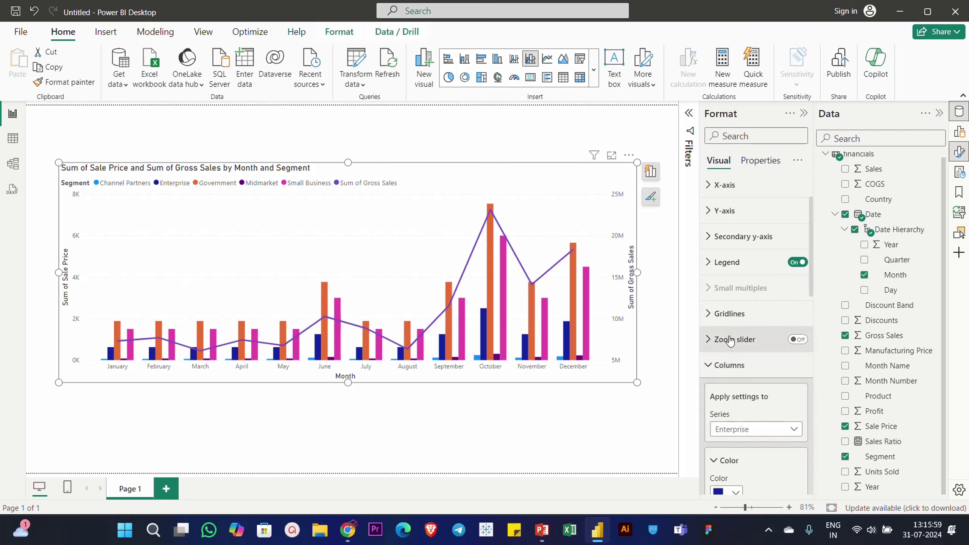
left_click(732, 364)
scroll(736, 323, "down", 3)
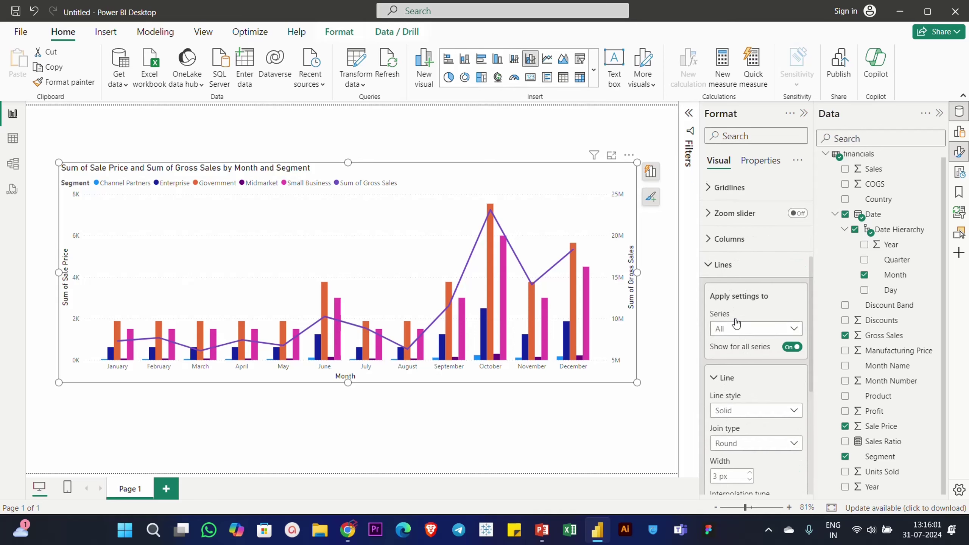
left_click(726, 265)
scroll(732, 404, "up", 3)
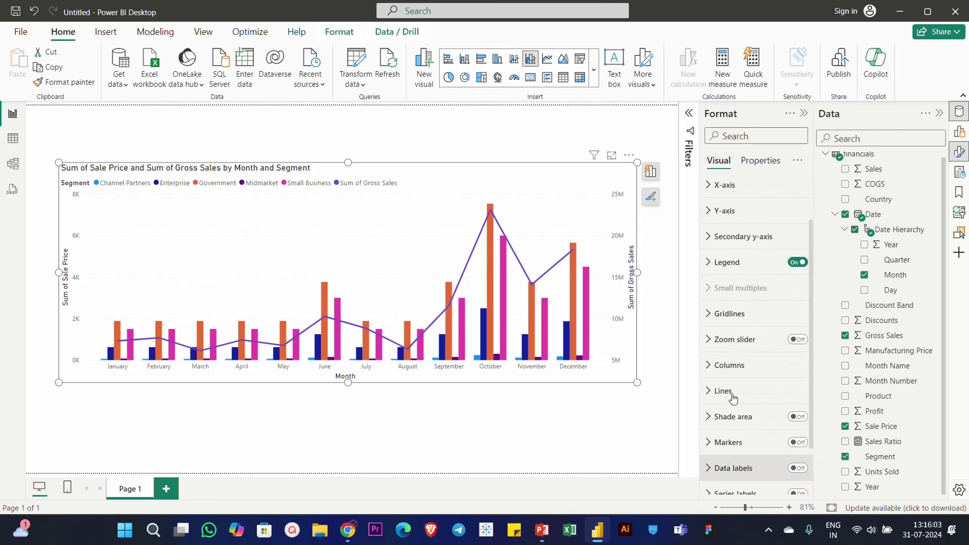
scroll(785, 420, "down", 3)
- Turn the chart's data labels on and back off
left_click(797, 405)
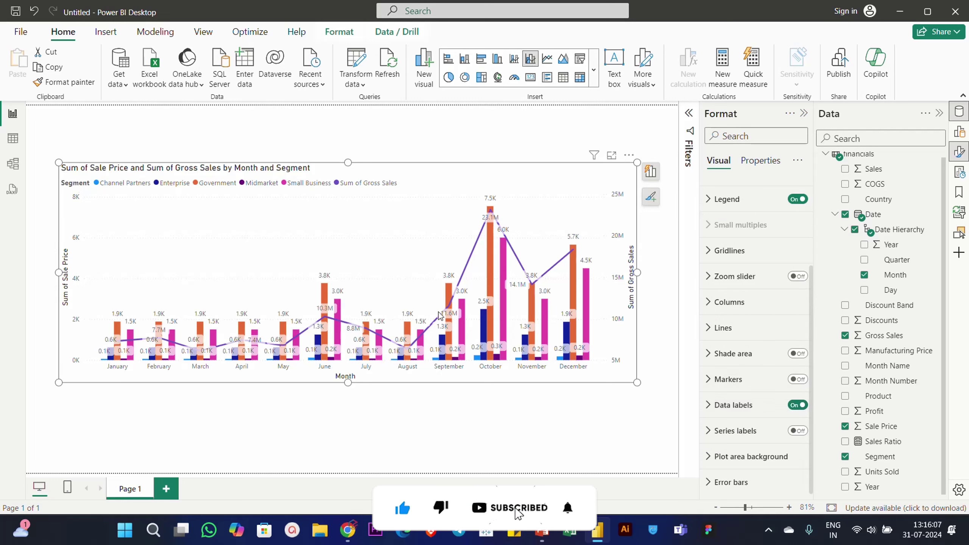
left_click(796, 405)
- Look through the chart's Size and style, X-axis and Y-axis formatting settings
scroll(727, 351, "up", 3)
left_click(743, 192)
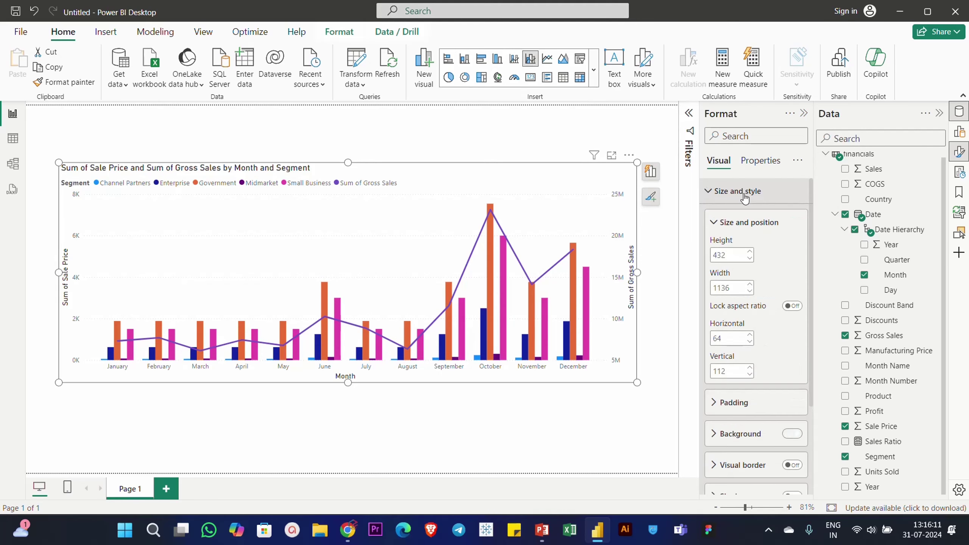
left_click(744, 193)
left_click(736, 244)
left_click(735, 246)
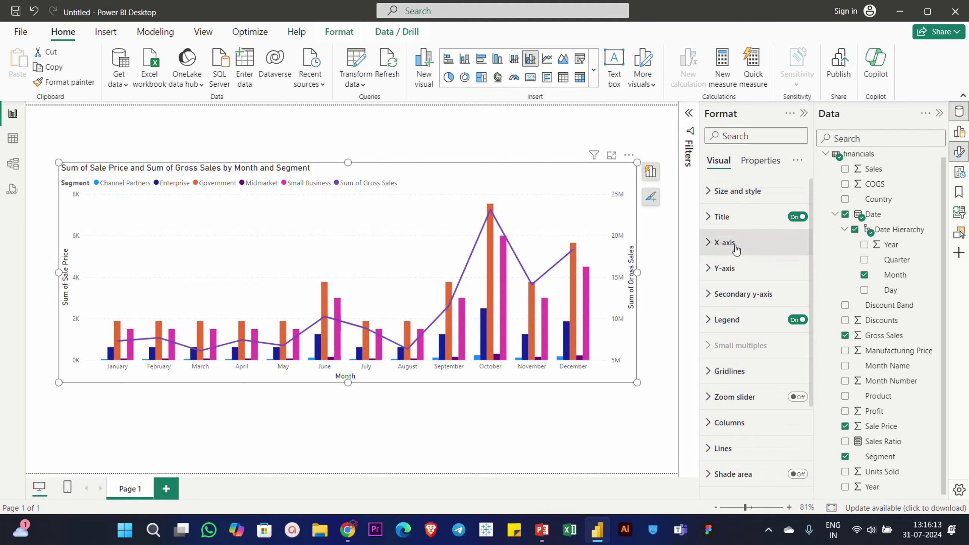
left_click(735, 269)
left_click(736, 272)
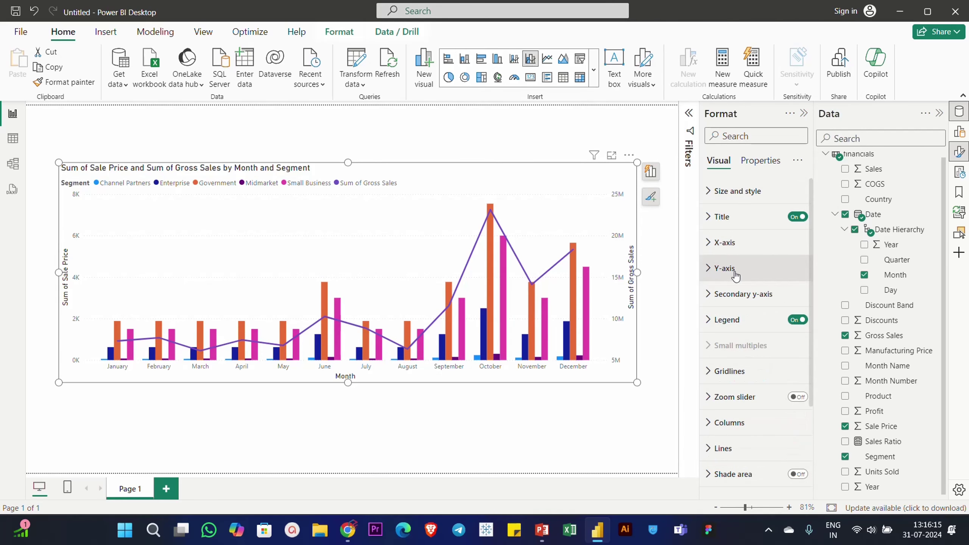
- Turn on the values of the secondary y-axis, switching them off and on again to compare the chart
left_click(761, 293)
scroll(759, 336, "down", 3)
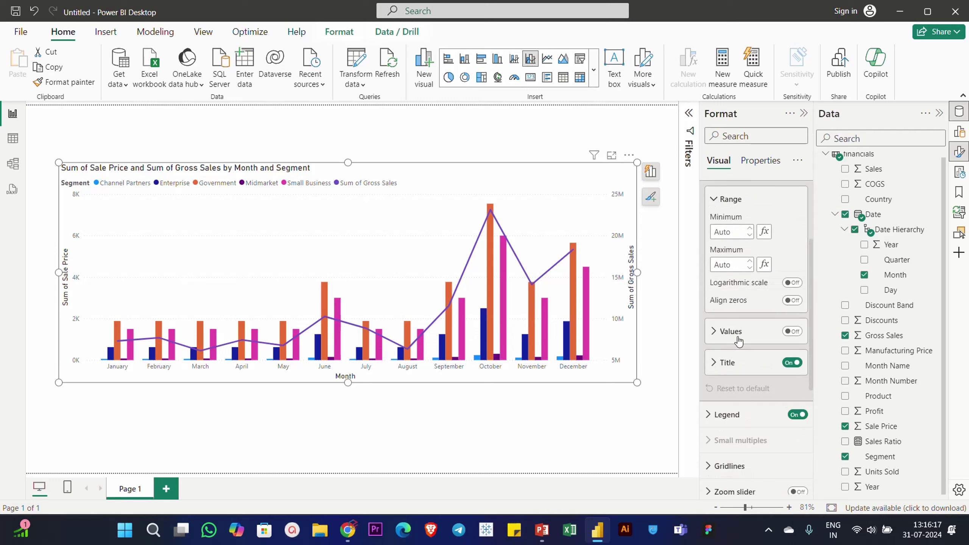
left_click(792, 332)
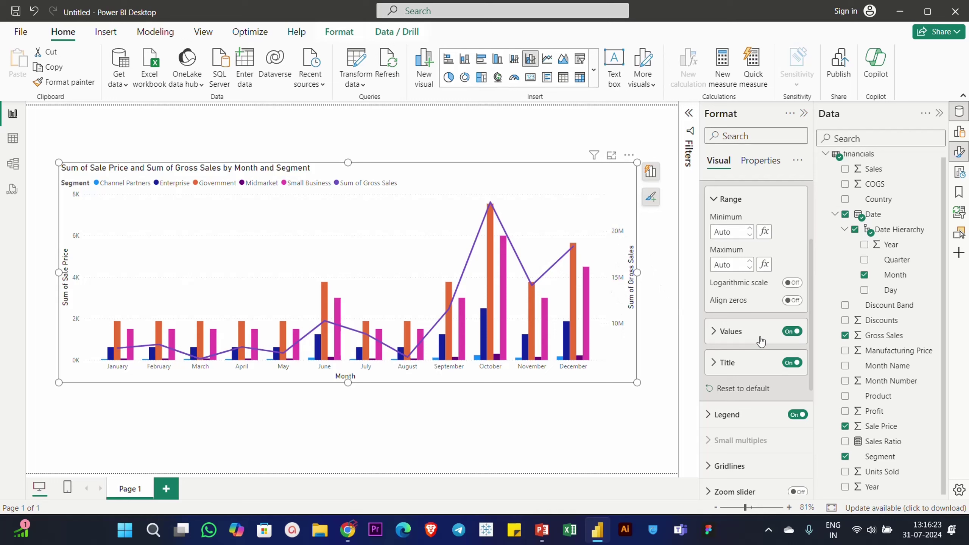
left_click(792, 331)
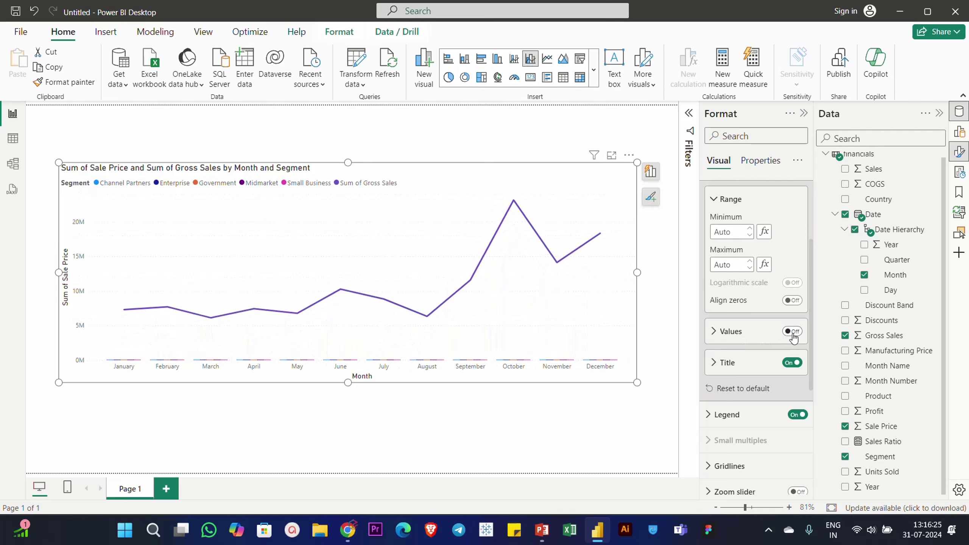
left_click(792, 332)
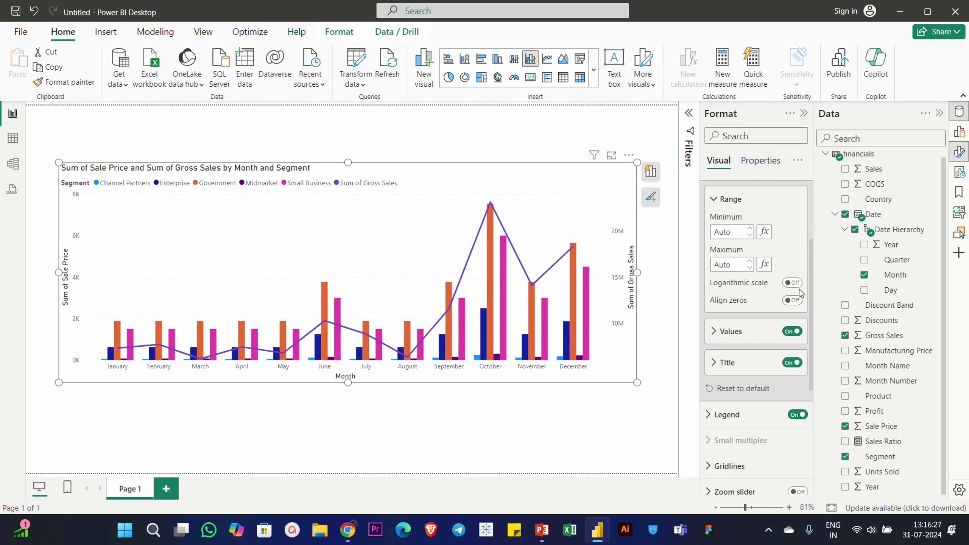
- Try the logarithmic scale on the secondary y-axis, switch it back off and turn on Align zeros
left_click(794, 283)
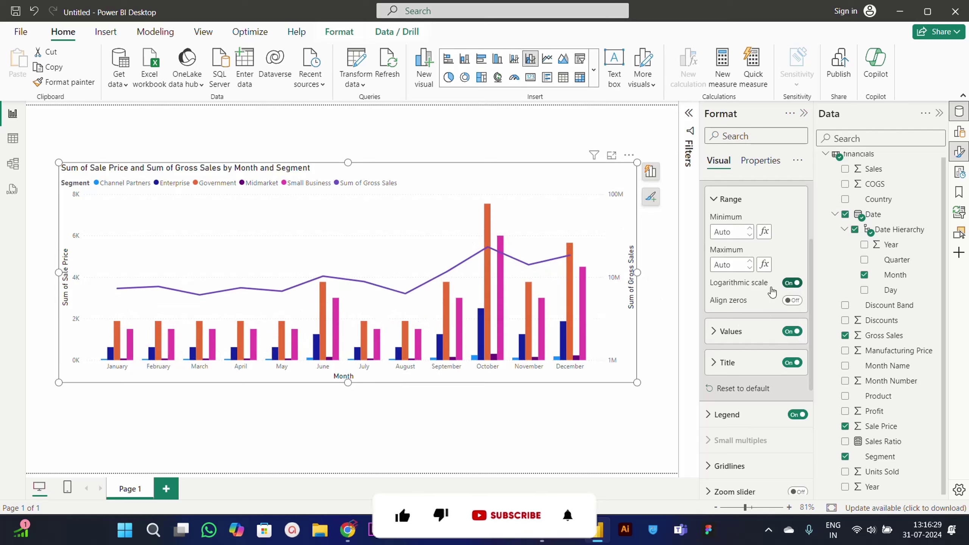
left_click(792, 283)
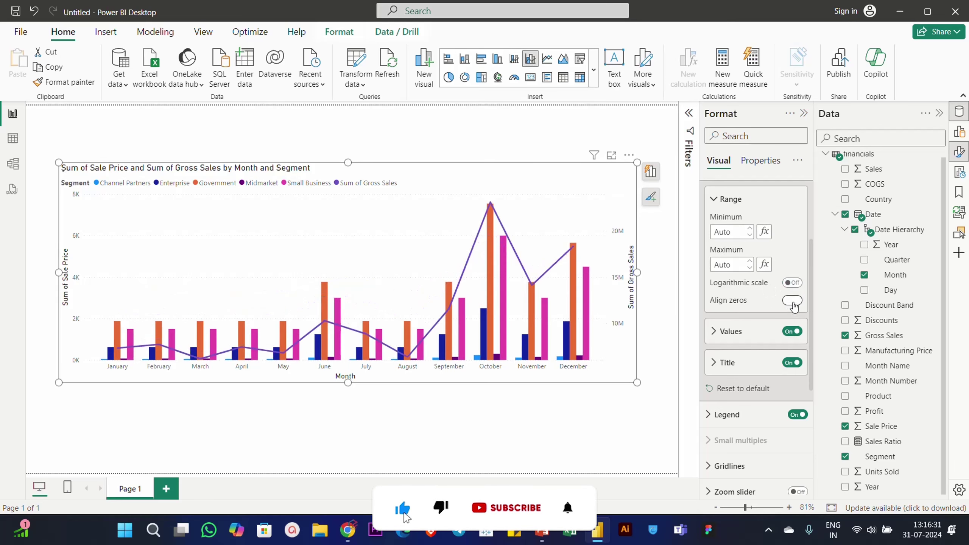
left_click(792, 301)
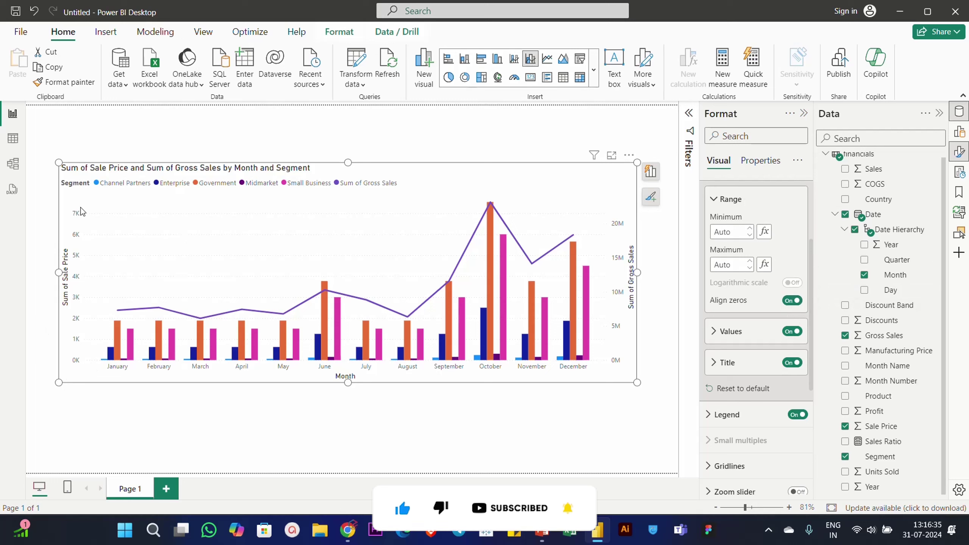
- Turn Align zeros on the secondary y-axis off and back on to compare the two axis scalings
left_click(792, 301)
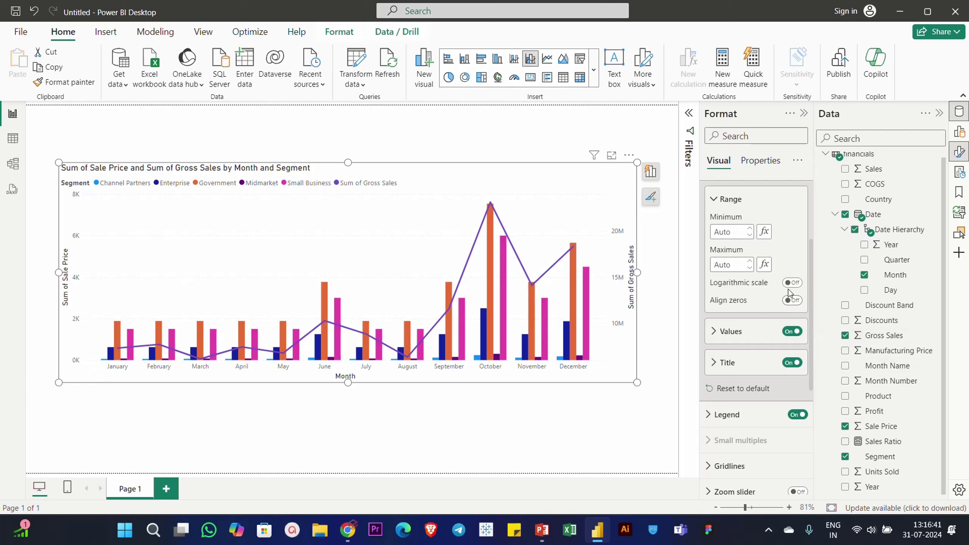
left_click(791, 300)
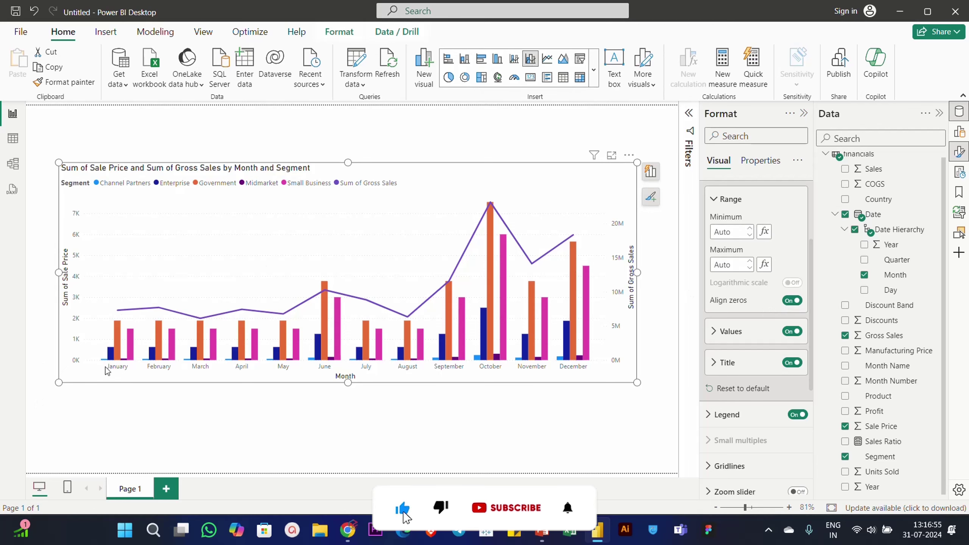
mouse_move(125, 316)
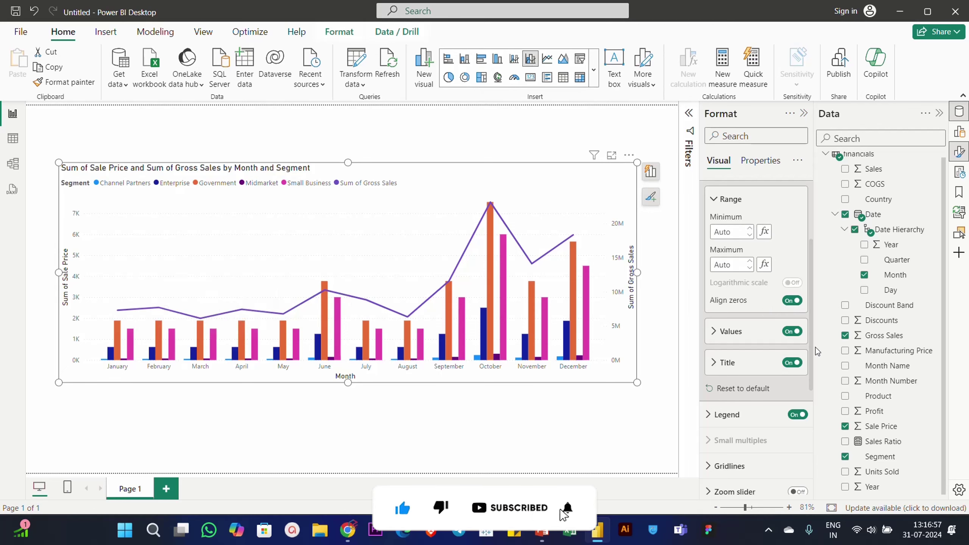
- Turn the chart's data labels on and back off, and do the same with the line markers
scroll(757, 325, "down", 5)
scroll(774, 339, "down", 1)
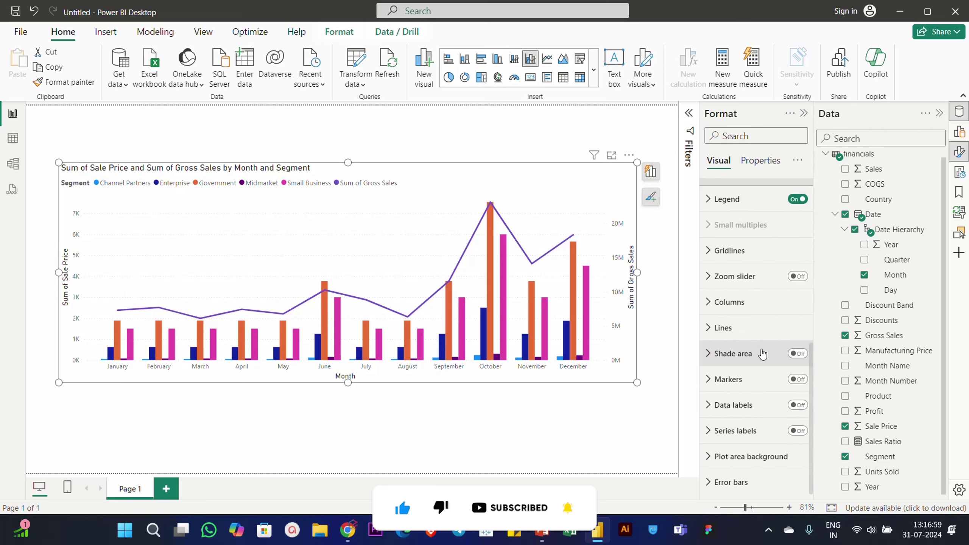
left_click(789, 405)
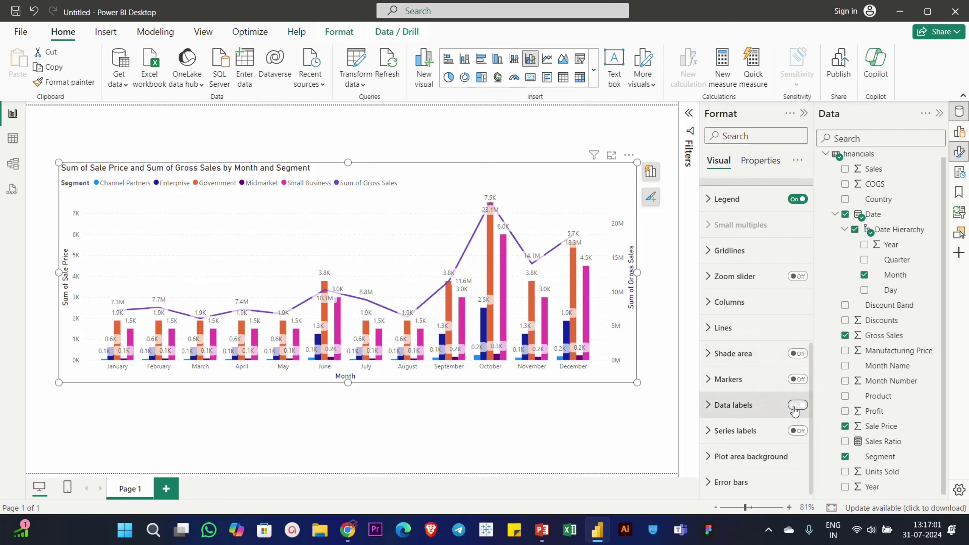
left_click(793, 405)
left_click(798, 380)
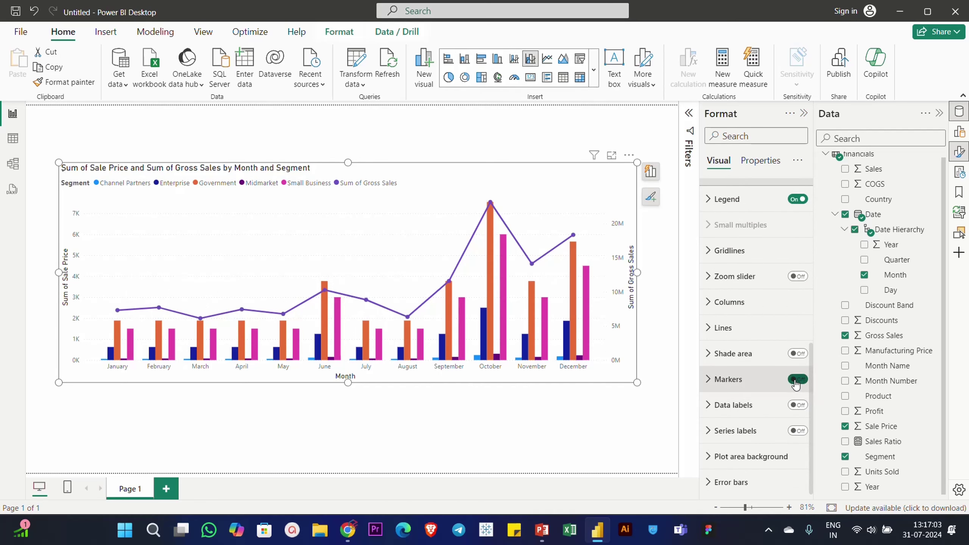
- Collapse the Secondary y-axis settings and look through the chart's remaining formatting options
scroll(738, 388, "up", 5)
left_click(740, 296)
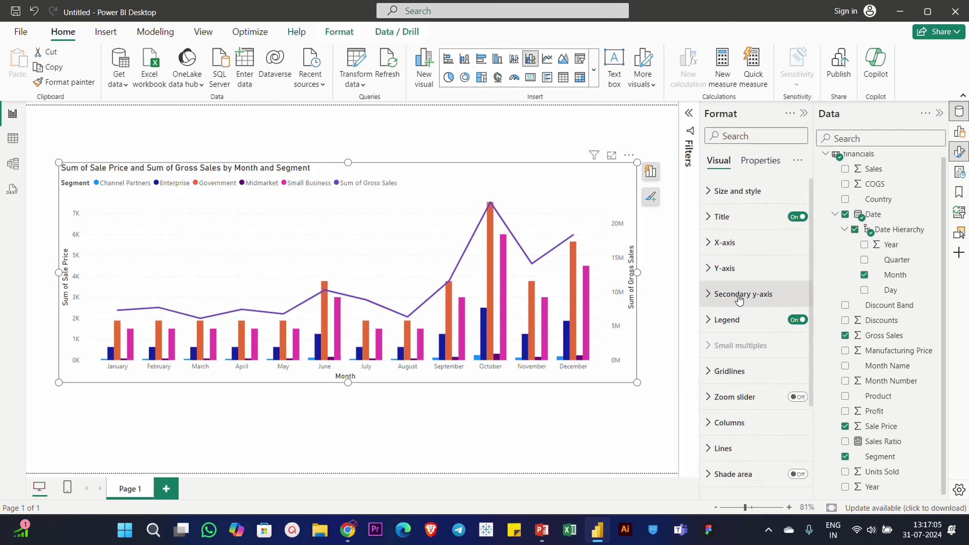
scroll(739, 371, "down", 3)
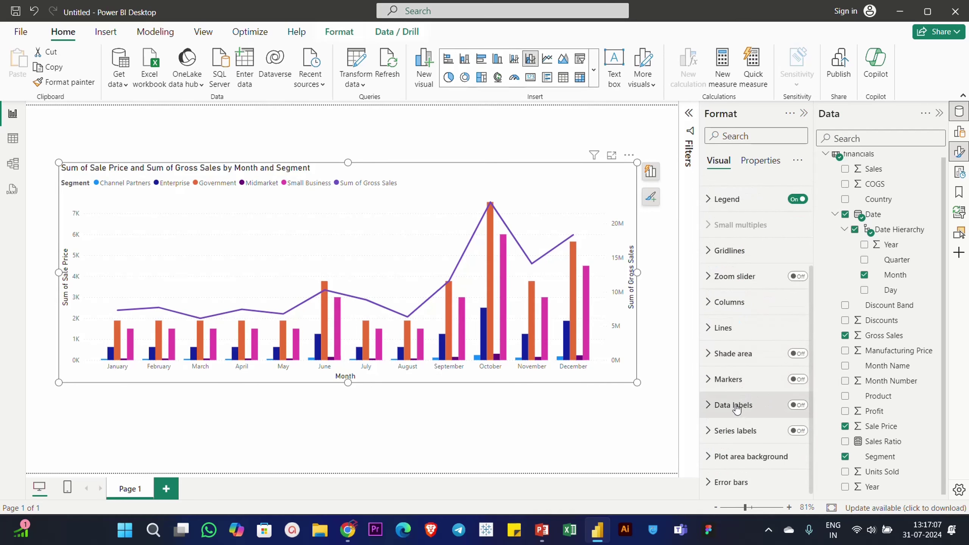